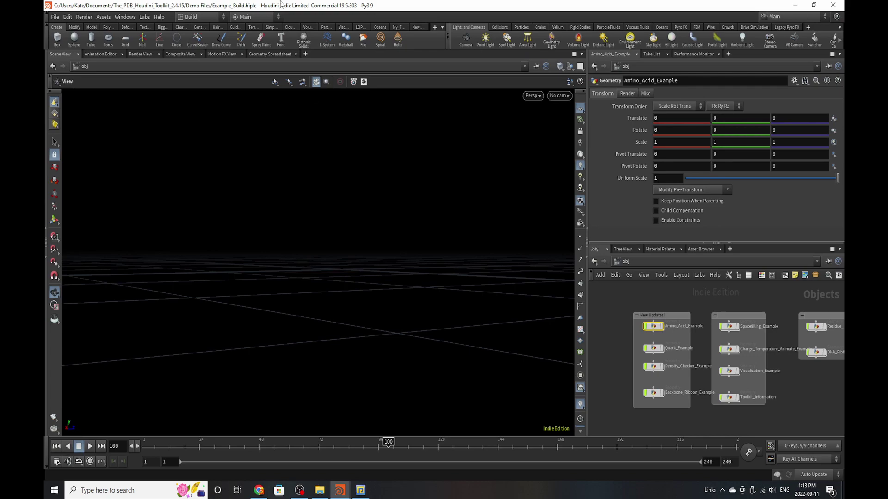
# - Display the Quark_Example object in the viewport and go inside its geometry network
pyautogui.click(660, 348)
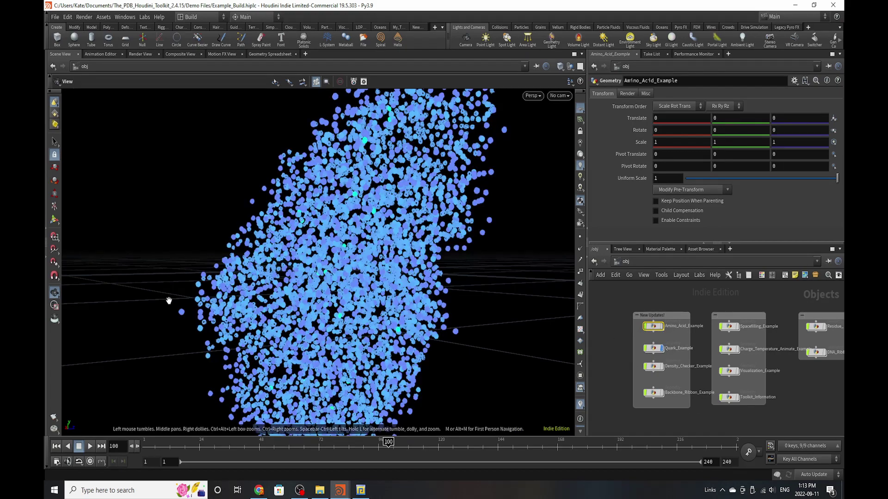
pyautogui.moveTo(366, 262); pyautogui.dragTo(324, 275, button='right')
pyautogui.moveTo(323, 274); pyautogui.dragTo(404, 319)
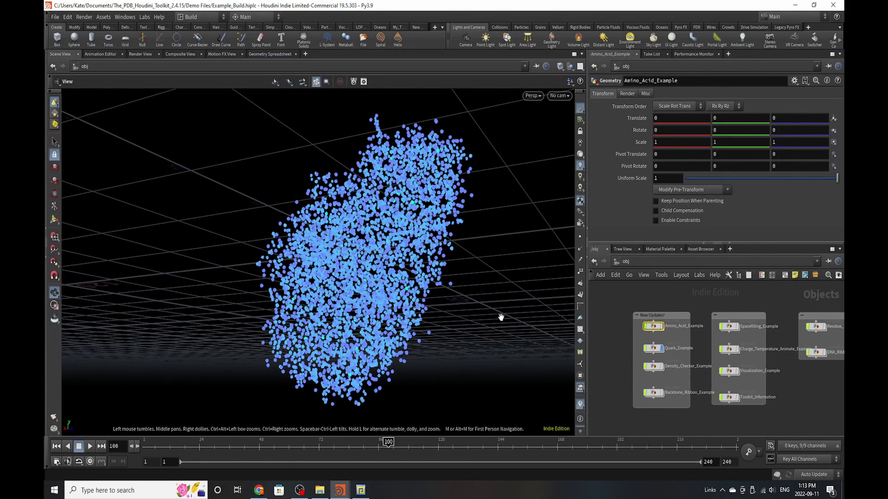
pyautogui.scroll(3, 656, 352)
pyautogui.click(659, 352)
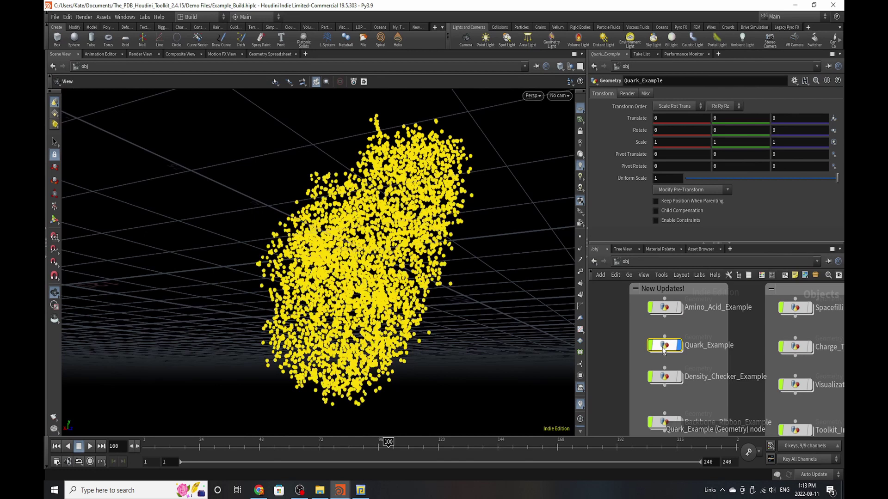
pyautogui.doubleClick(667, 345)
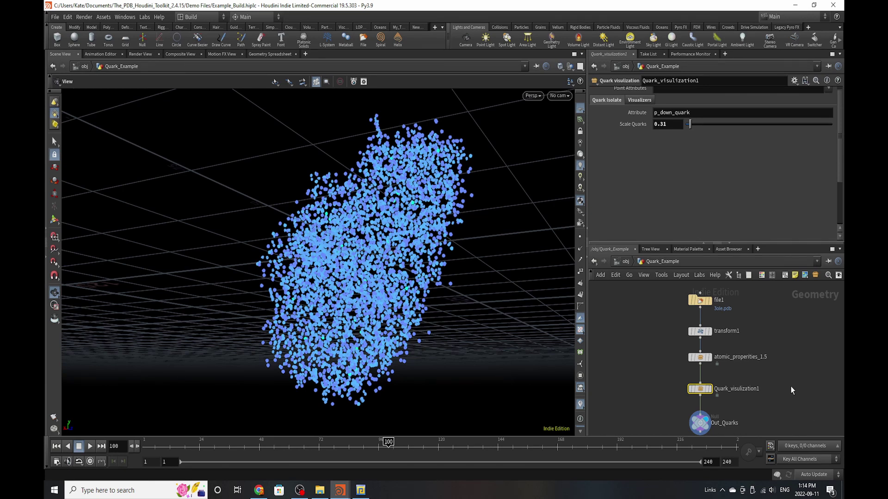
# - Set Scale Quarks to 2 on the Quark_visulization1 node
pyautogui.scroll(3, 722, 305)
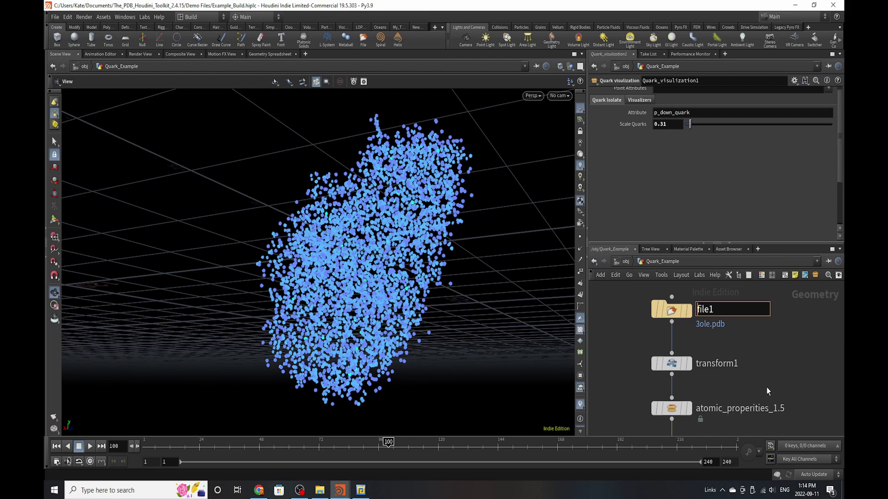
pyautogui.moveTo(454, 258); pyautogui.dragTo(413, 314)
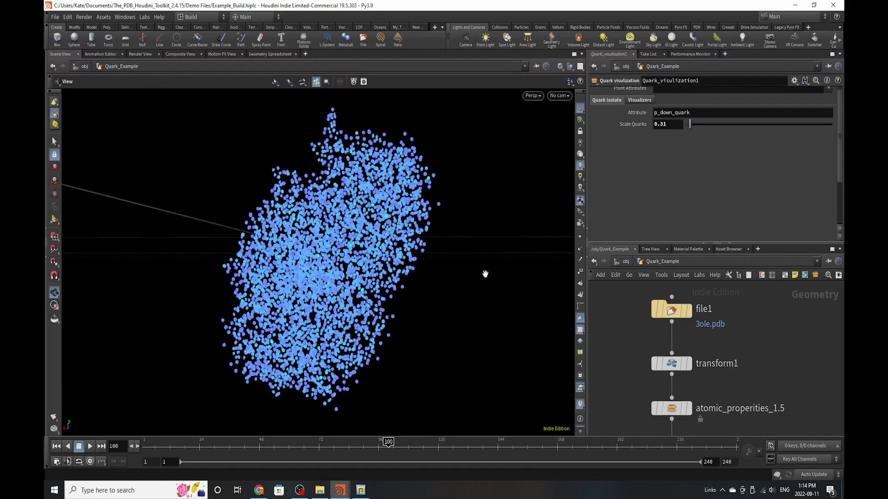
pyautogui.scroll(-3, 711, 326)
pyautogui.scroll(3, 703, 412)
pyautogui.click(687, 370)
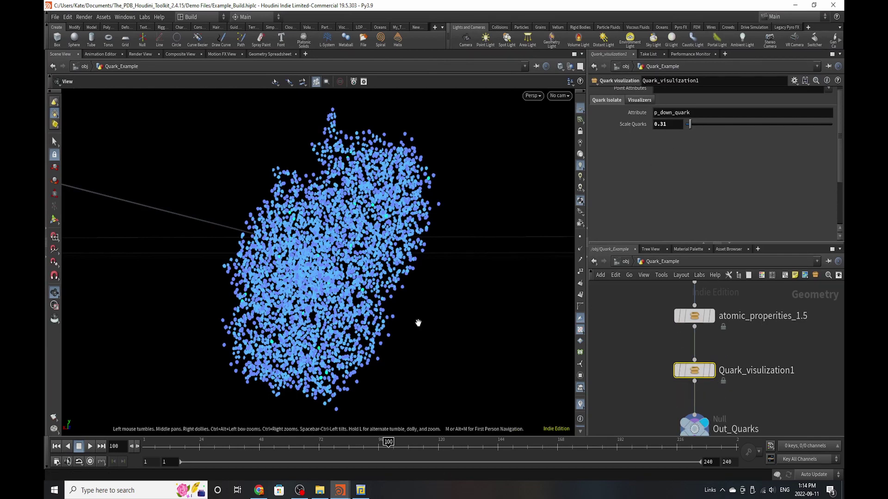
pyautogui.click(669, 124)
pyautogui.write('2')
pyautogui.press('Return')
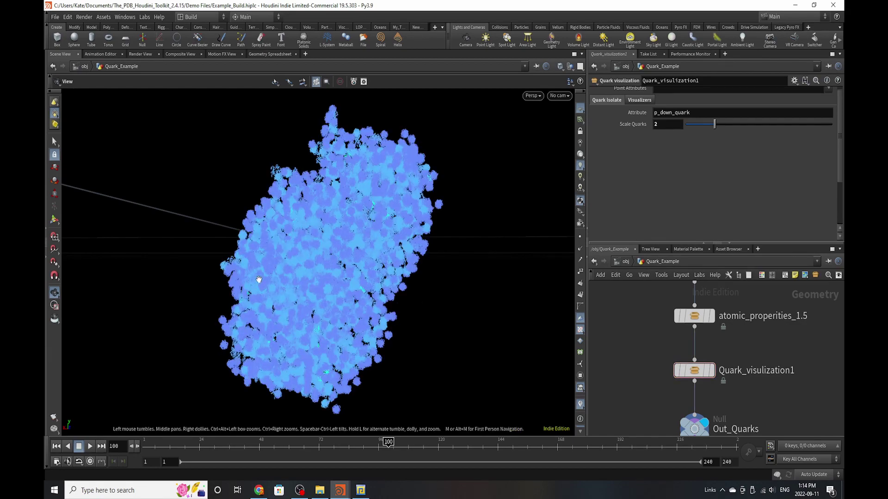
# - Move the Out_Quarks node aside from the main node chain to free space under Quark_visulization1
pyautogui.moveTo(266, 386); pyautogui.dragTo(309, 400, button='right')
pyautogui.moveTo(289, 305); pyautogui.dragTo(341, 236, button='middle')
pyautogui.scroll(-6, 675, 363)
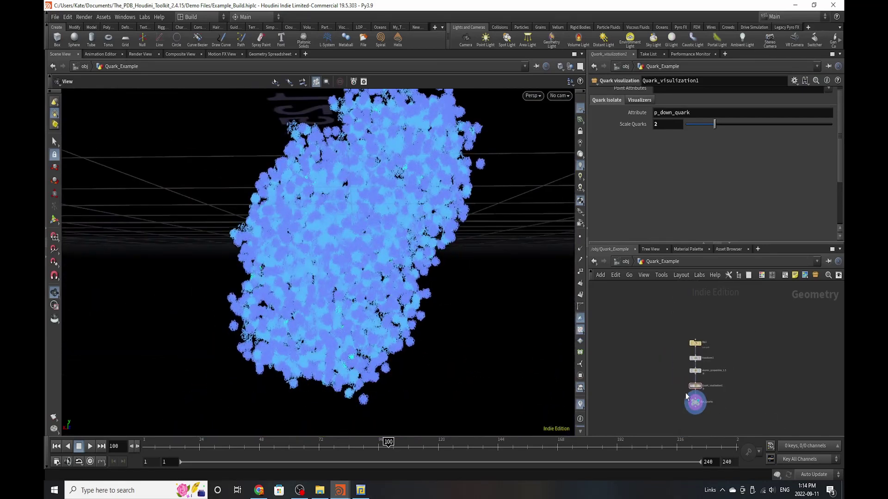
pyautogui.scroll(3, 685, 393)
pyautogui.moveTo(696, 410); pyautogui.dragTo(630, 412)
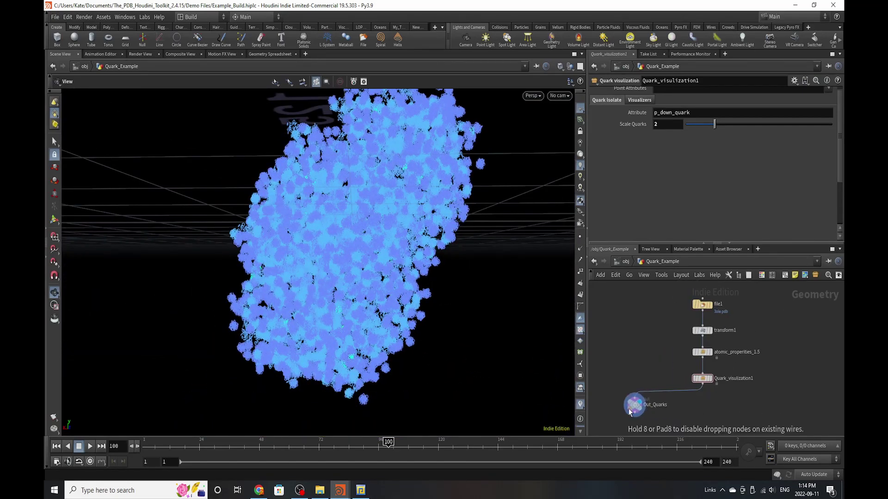
# - Add a Spacefilling diagram 2.6 node beside atomic_properities_1.5 and wire transform1's output into it
pyautogui.press('Tab')
pyautogui.write('s')
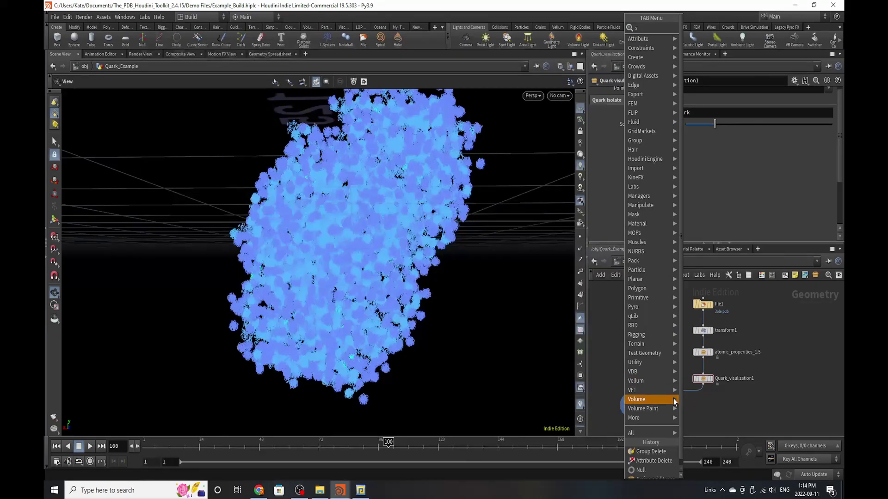
pyautogui.write('pac')
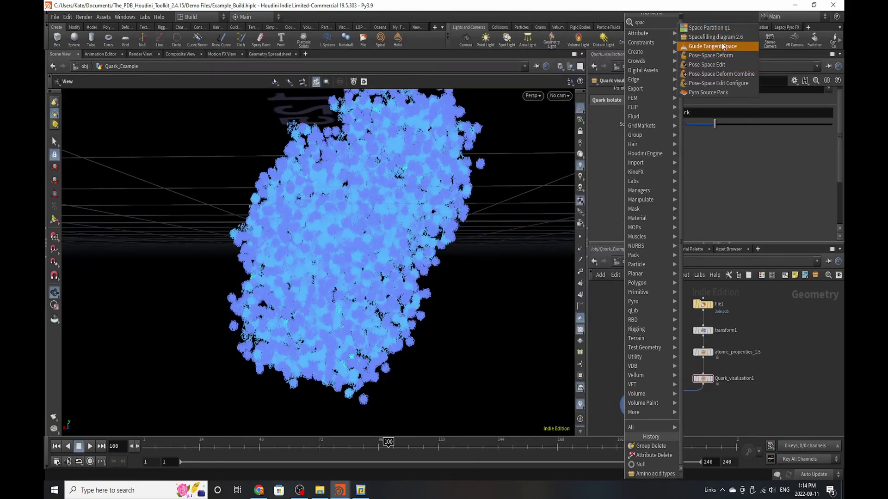
pyautogui.click(715, 37)
pyautogui.click(645, 367)
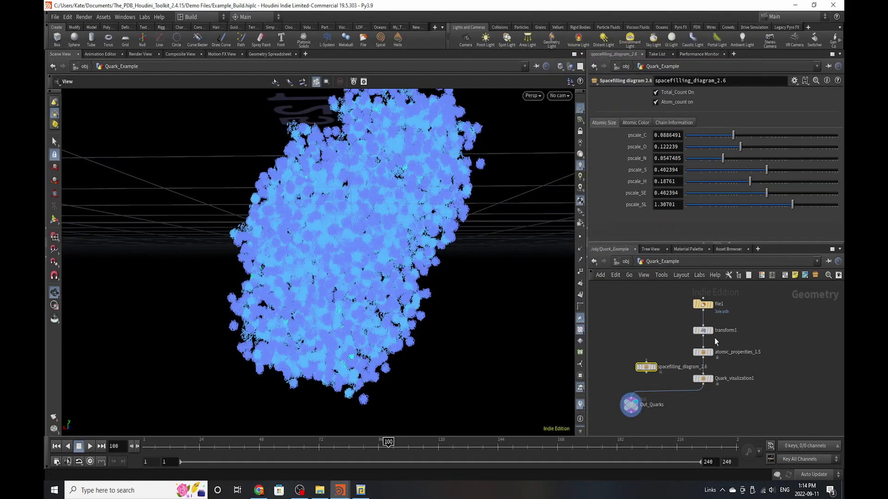
pyautogui.moveTo(703, 336); pyautogui.dragTo(646, 361)
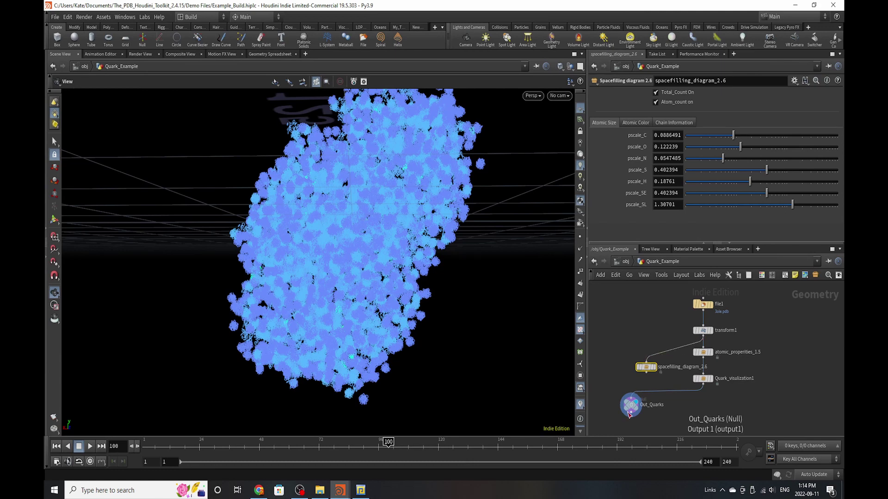
# - Move the Out_Quarks node farther down the network to make room beneath Quark_visulization1 and spacefilling_diagram_2.6
pyautogui.moveTo(632, 408); pyautogui.dragTo(648, 439)
pyautogui.hotkey('ctrl', 'z')
pyautogui.rightClick(633, 387)
pyautogui.click(609, 358)
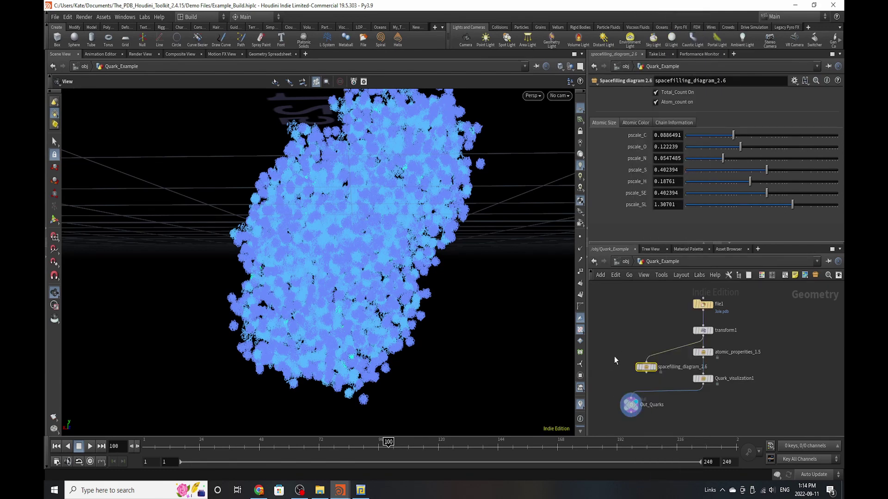
pyautogui.scroll(-2, 614, 356)
pyautogui.moveTo(630, 384); pyautogui.dragTo(615, 352, button='middle')
pyautogui.moveTo(611, 361); pyautogui.dragTo(629, 398)
pyautogui.scroll(4, 615, 341)
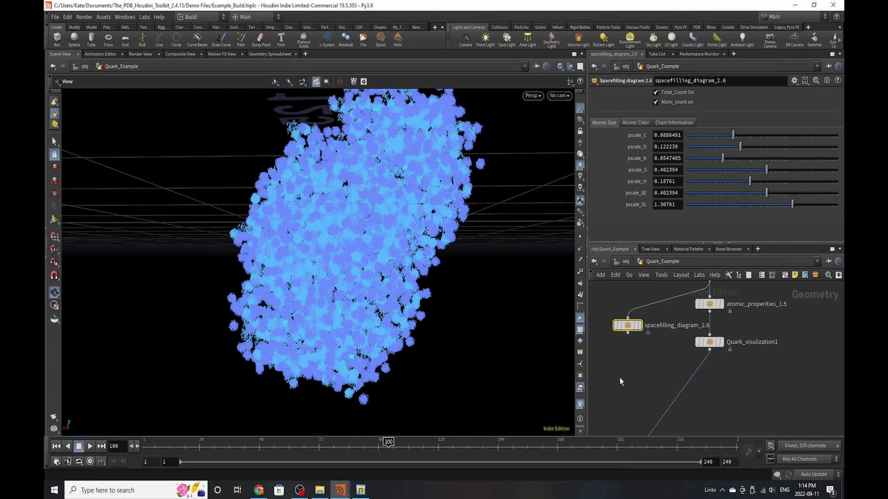
pyautogui.press('Tab')
pyautogui.moveTo(320, 489)
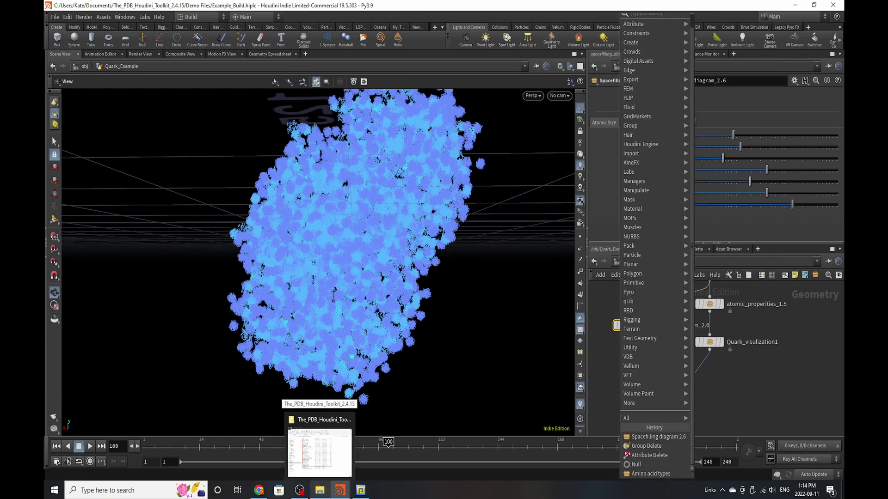
pyautogui.write('mge')
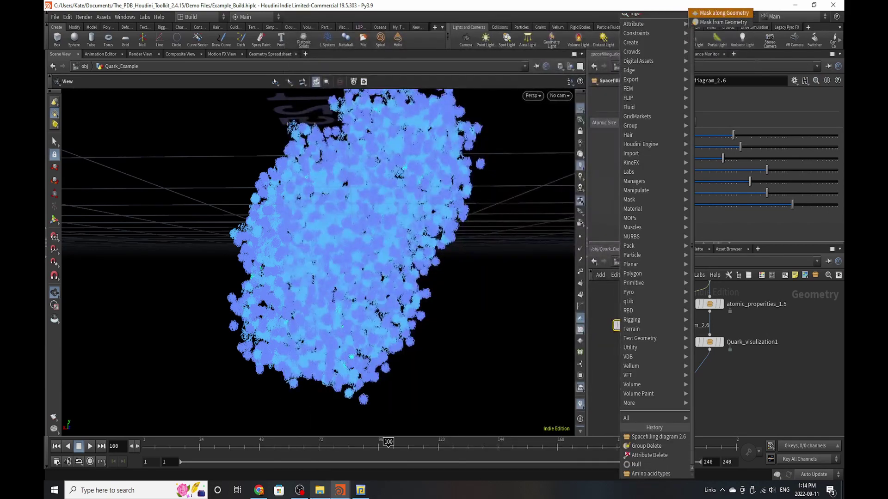
pyautogui.press('Escape')
# - Insert a Merge node between Quark_visulization1 and Out_Quarks, and wire spacefilling_diagram_2.6 into it as a second input
pyautogui.press('Tab')
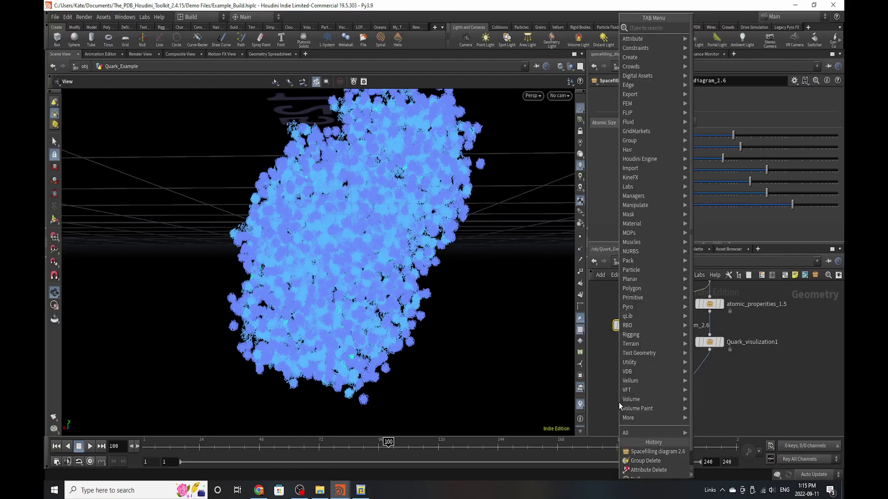
pyautogui.write('merge')
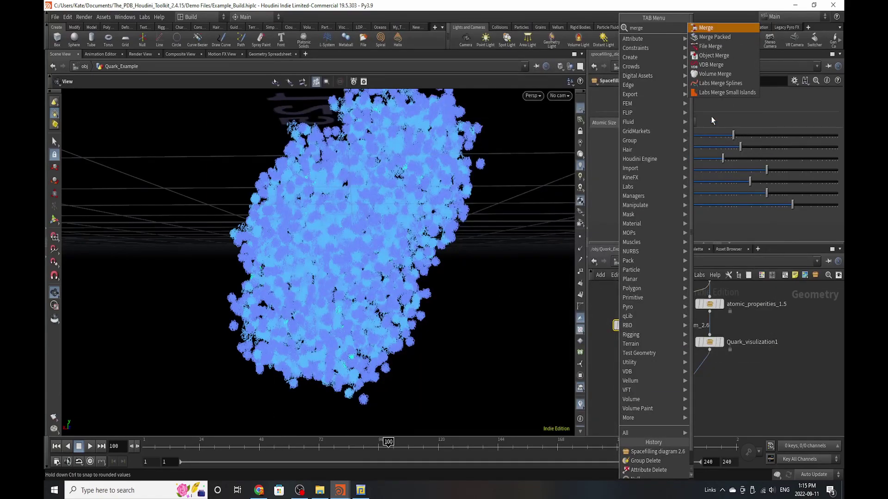
pyautogui.click(716, 28)
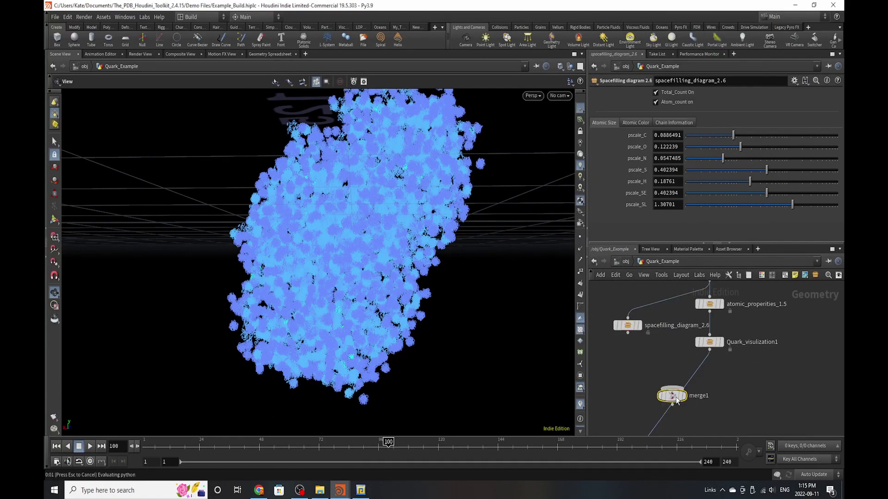
pyautogui.click(666, 411)
pyautogui.moveTo(628, 332); pyautogui.dragTo(674, 411)
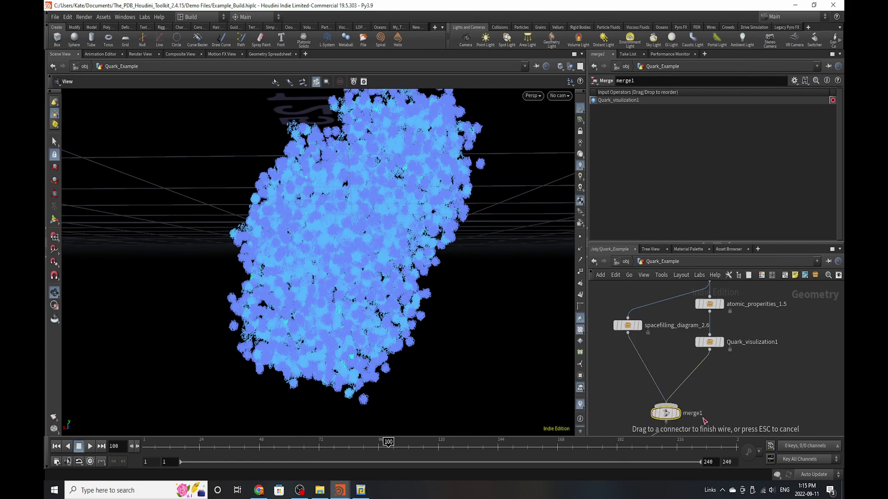
pyautogui.click(668, 413)
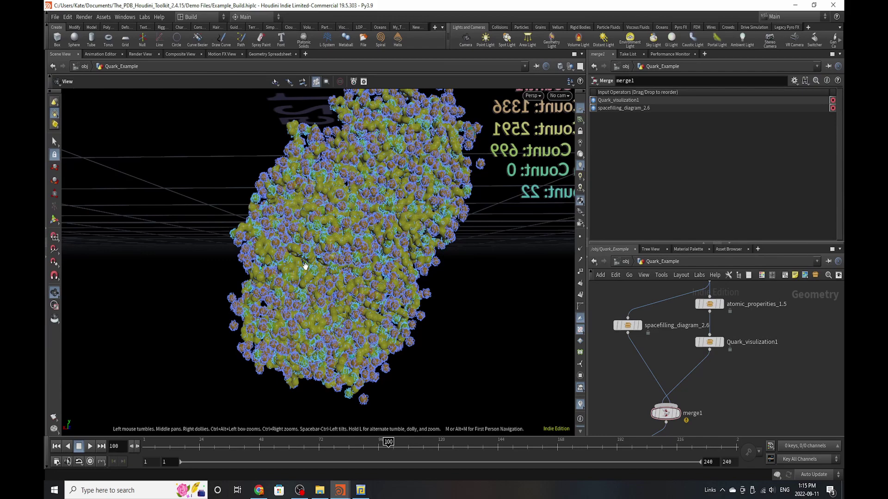
# - Examine the merged quark and spacefilling geometry from the front, both close up and as a whole
pyautogui.scroll(-5, 356, 245)
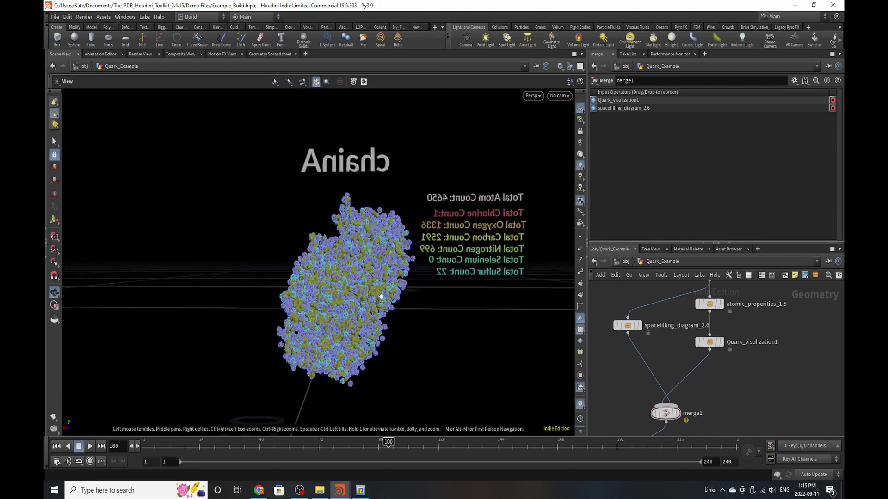
pyautogui.moveTo(381, 297); pyautogui.dragTo(200, 351)
pyautogui.scroll(5, 279, 341)
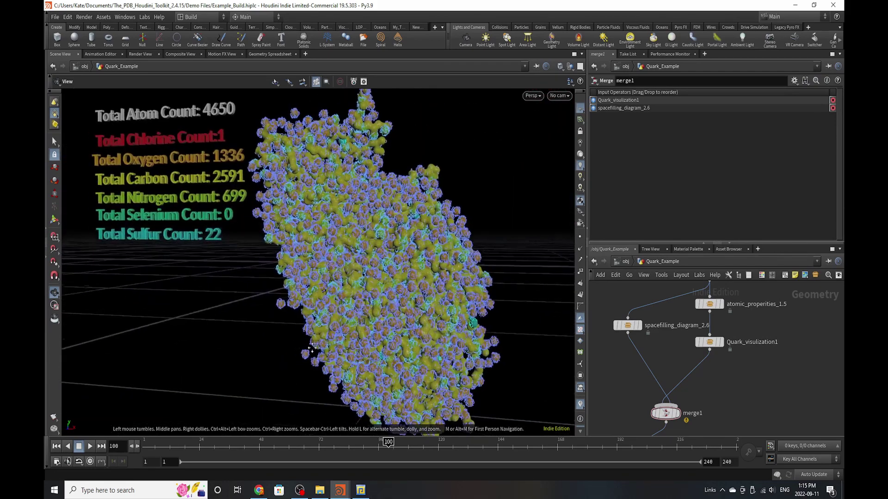
pyautogui.moveTo(312, 348); pyautogui.dragTo(242, 359, button='right')
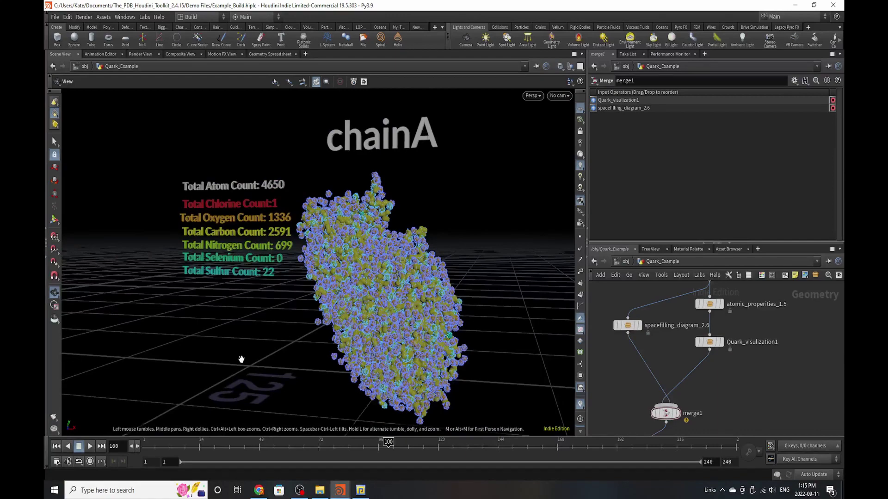
pyautogui.scroll(10, 373, 362)
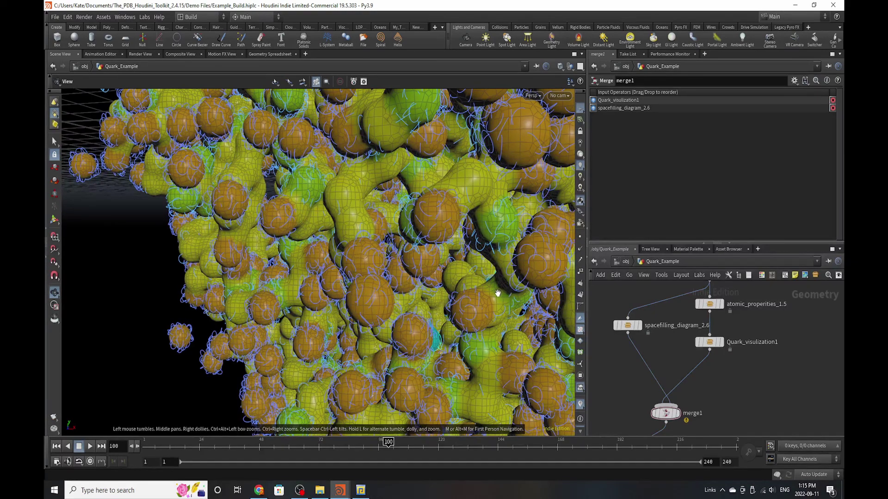
pyautogui.scroll(-5, 413, 252)
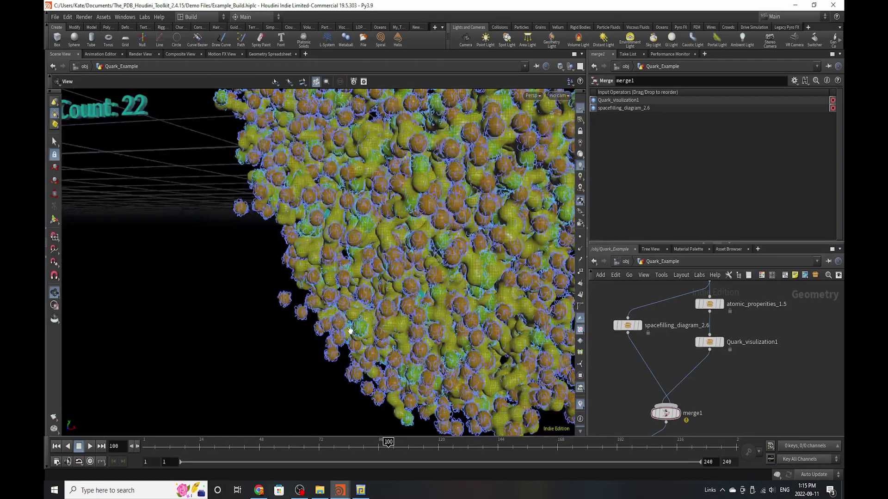
pyautogui.moveTo(359, 346); pyautogui.dragTo(296, 377, button='right')
pyautogui.moveTo(431, 280); pyautogui.dragTo(433, 311, button='middle')
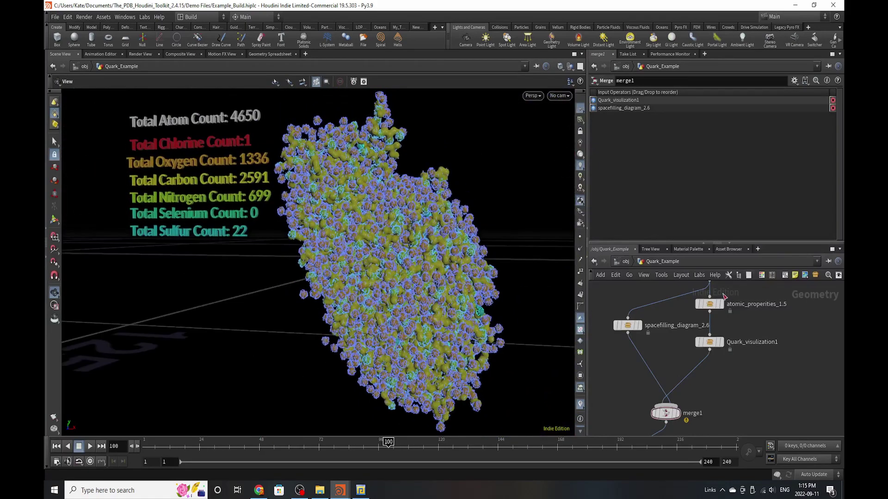
# - Select the atomic_properities_1.5 node and display its output in the viewport
pyautogui.scroll(-3, 686, 326)
pyautogui.scroll(5, 684, 354)
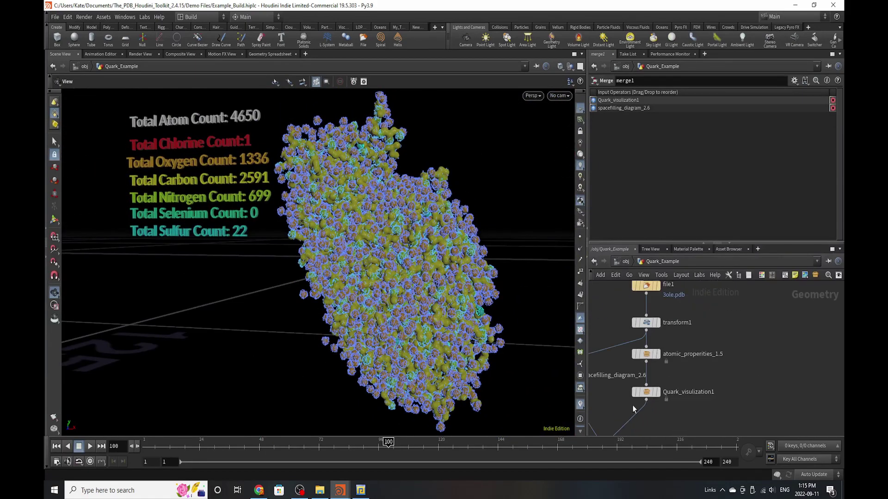
pyautogui.click(668, 372)
pyautogui.click(647, 367)
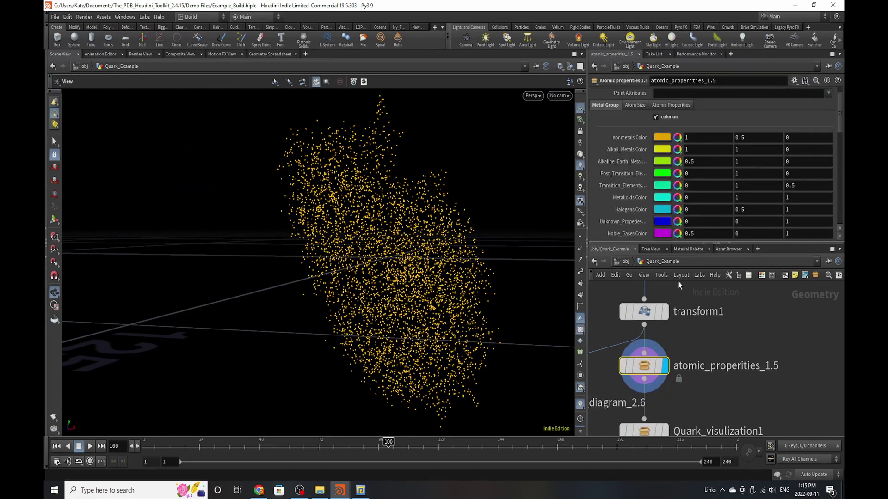
pyautogui.scroll(-1, 678, 281)
pyautogui.moveTo(657, 360)
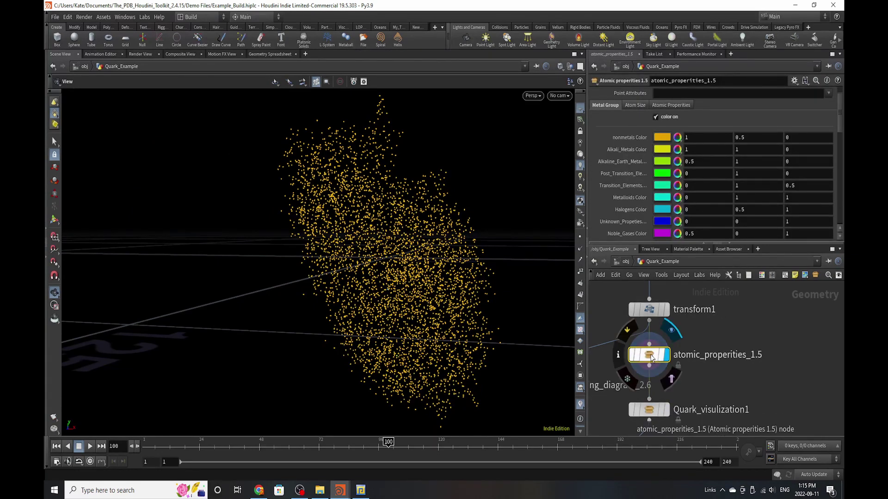
# - Switch the Metal Group colouring off and back on, and examine the coloured atom points from several angles
pyautogui.click(673, 121)
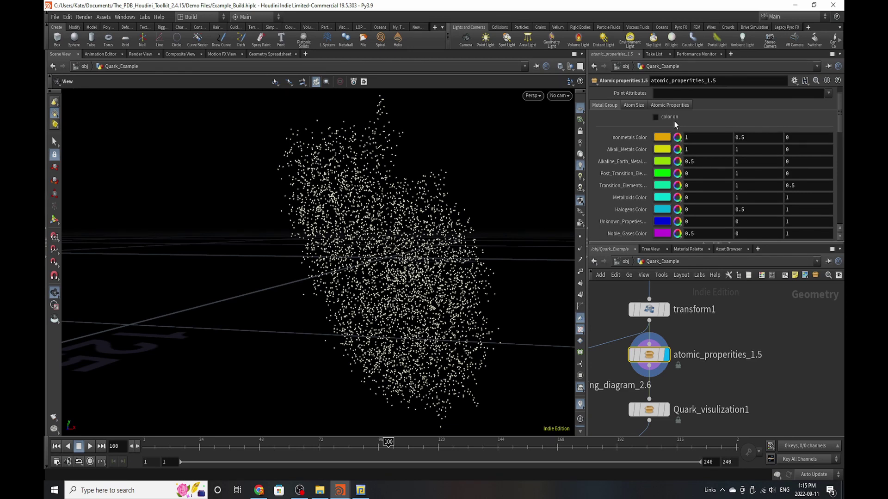
pyautogui.click(673, 121)
pyautogui.moveTo(416, 252); pyautogui.dragTo(277, 285)
pyautogui.moveTo(277, 285); pyautogui.dragTo(546, 245, button='right')
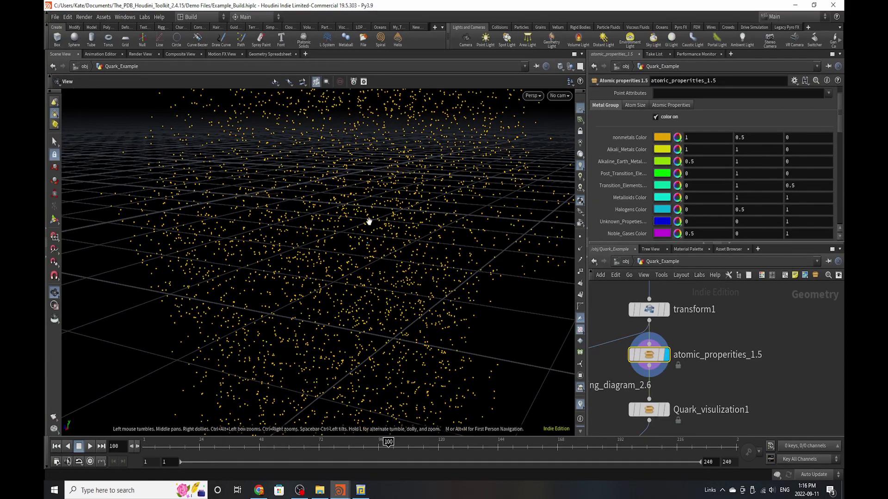
pyautogui.moveTo(395, 236); pyautogui.dragTo(372, 307)
pyautogui.scroll(-3, 647, 361)
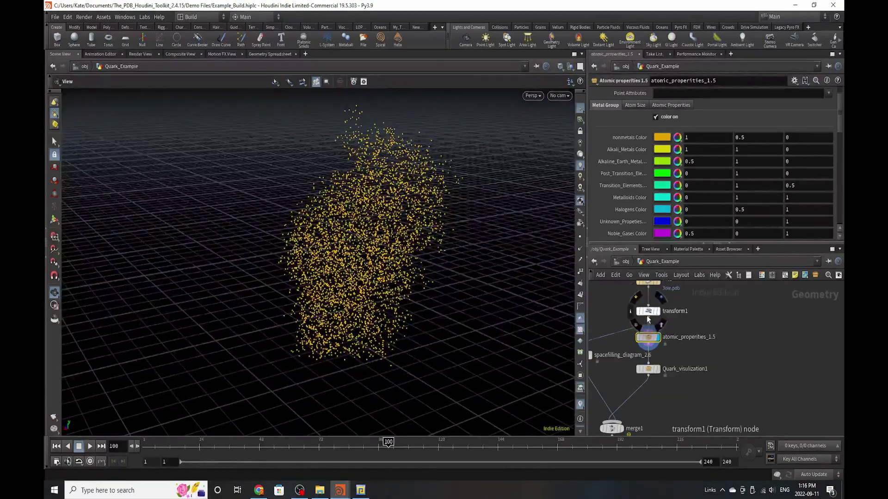
# - Turn off the Metal Group colouring on atomic_properities_1.5, and display the Quark_visulization1 node in the viewport
pyautogui.click(672, 121)
pyautogui.scroll(5, 657, 390)
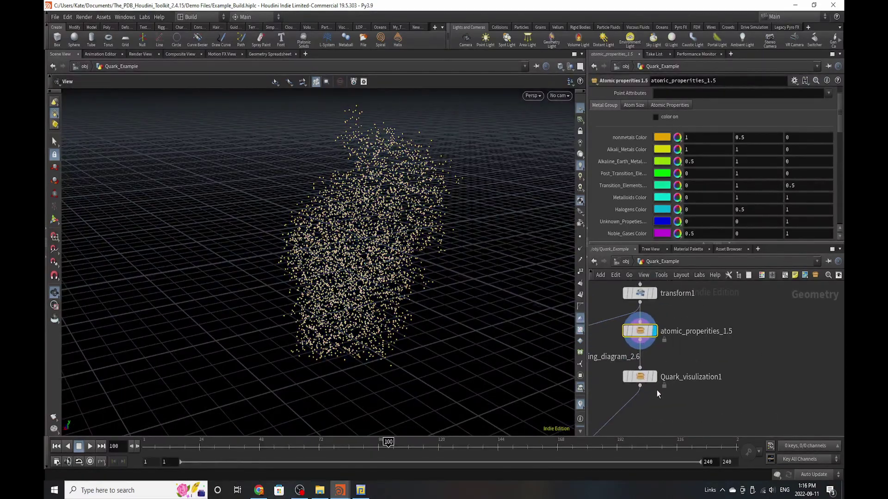
pyautogui.click(652, 370)
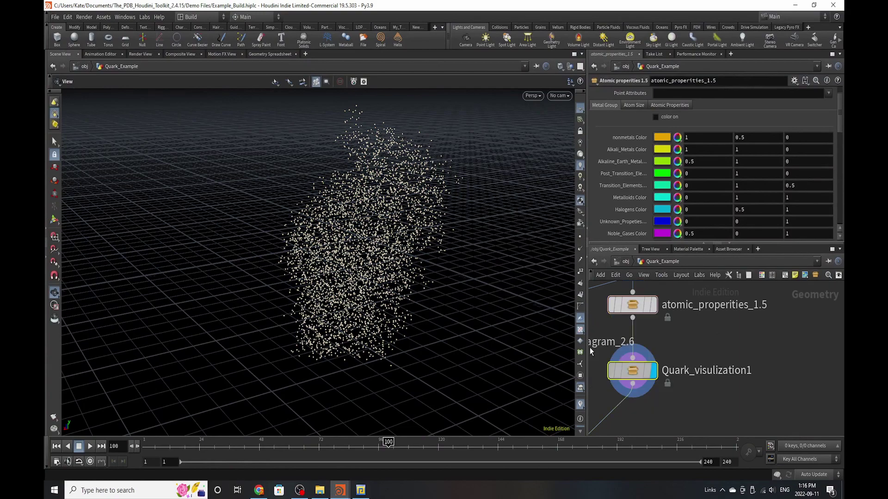
pyautogui.scroll(3, 419, 157)
pyautogui.moveTo(418, 157); pyautogui.dragTo(342, 241)
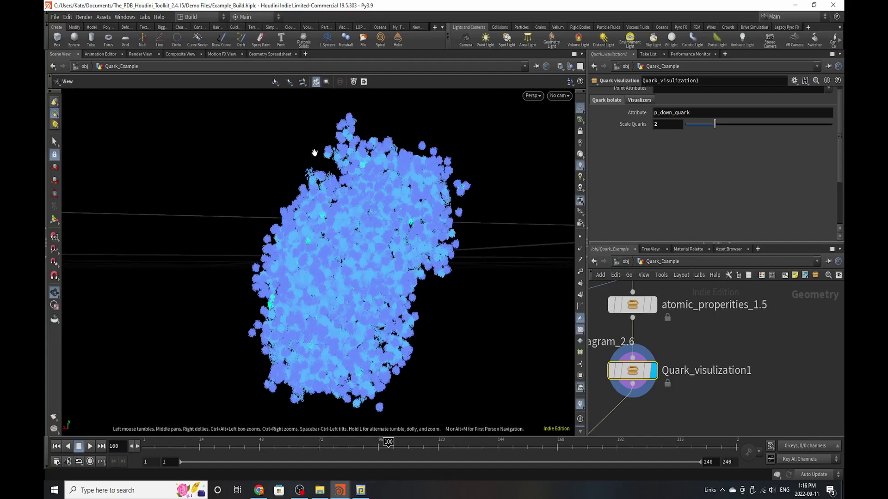
# - Check the quark attribute columns in the Geometry Spreadsheet and set Quark_visulization1's isolate Attribute to p_quark
pyautogui.click(271, 55)
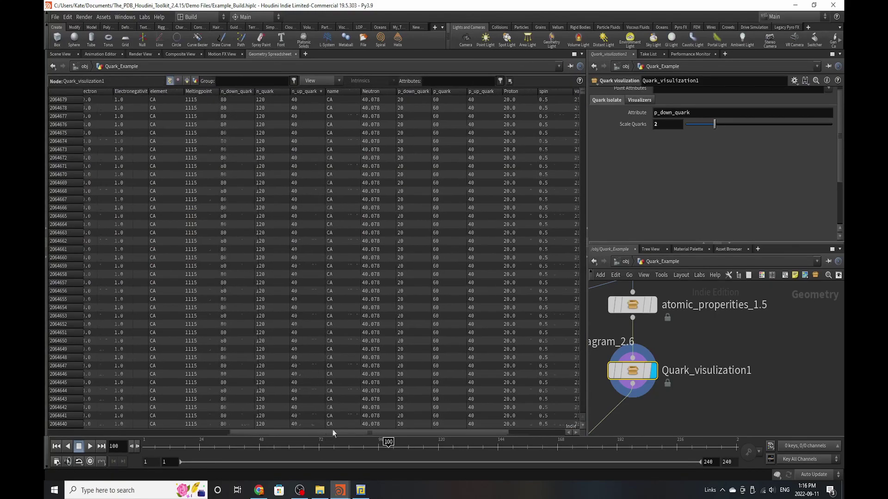
pyautogui.moveTo(333, 432); pyautogui.dragTo(619, 411)
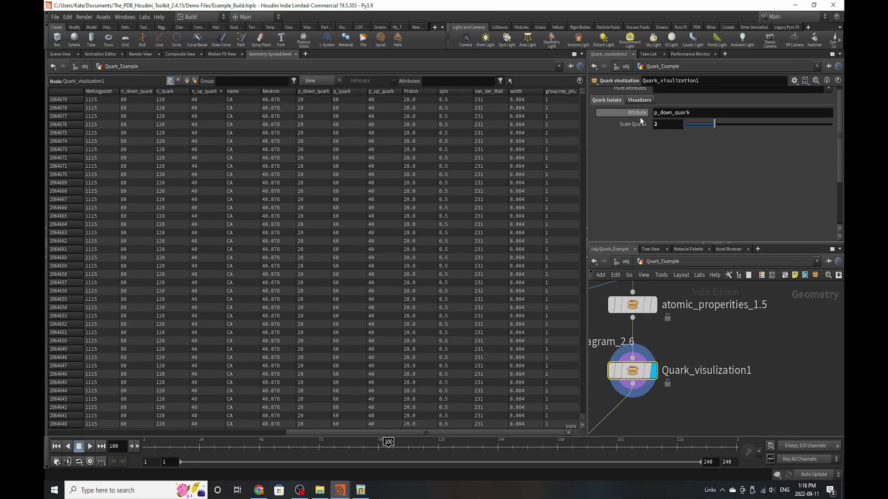
pyautogui.click(674, 113)
pyautogui.press('BackSpace')
pyautogui.press('BackSpace')
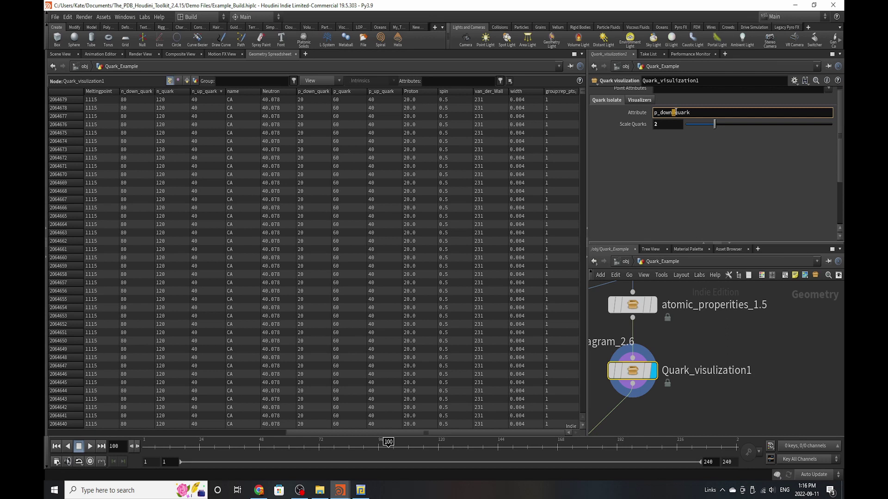
pyautogui.press('BackSpace')
pyautogui.press('BackSpace')
pyautogui.press('BackSpace')
pyautogui.press('Return')
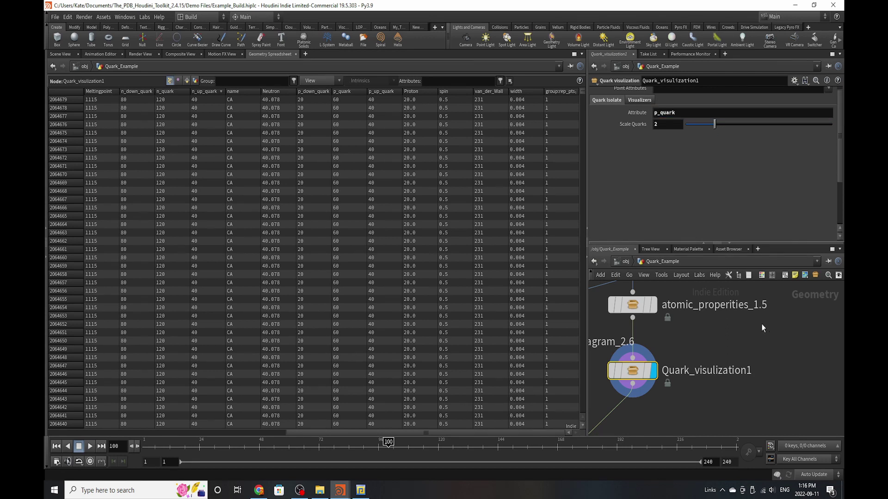
# - Examine the p_quark geometry in the 3D scene from several angles, both close up and as a whole
pyautogui.click(63, 55)
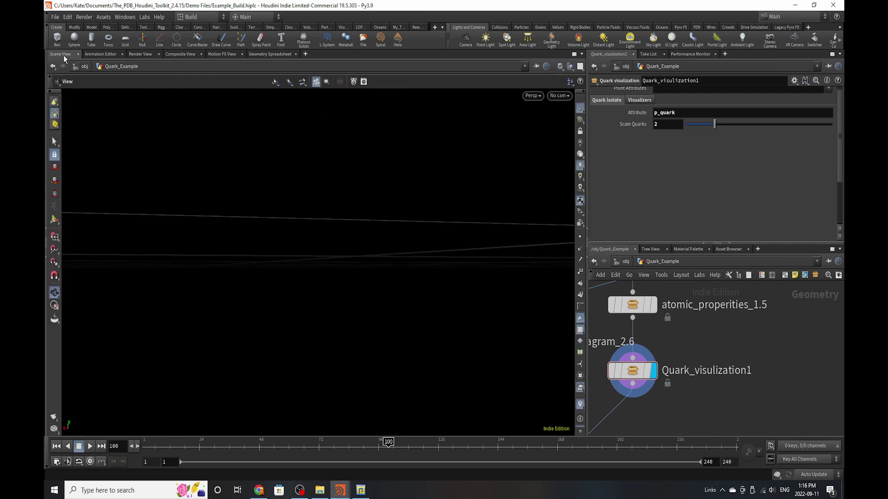
pyautogui.moveTo(318, 245); pyautogui.dragTo(412, 247)
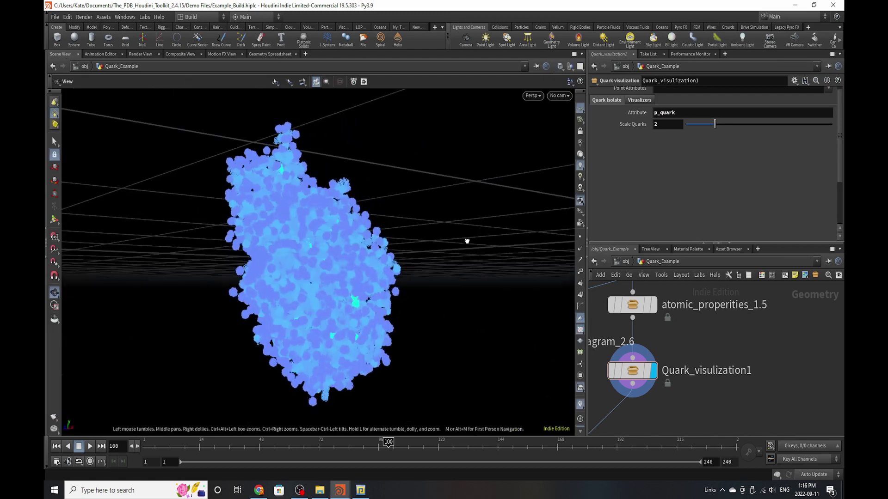
pyautogui.moveTo(467, 241); pyautogui.dragTo(268, 269)
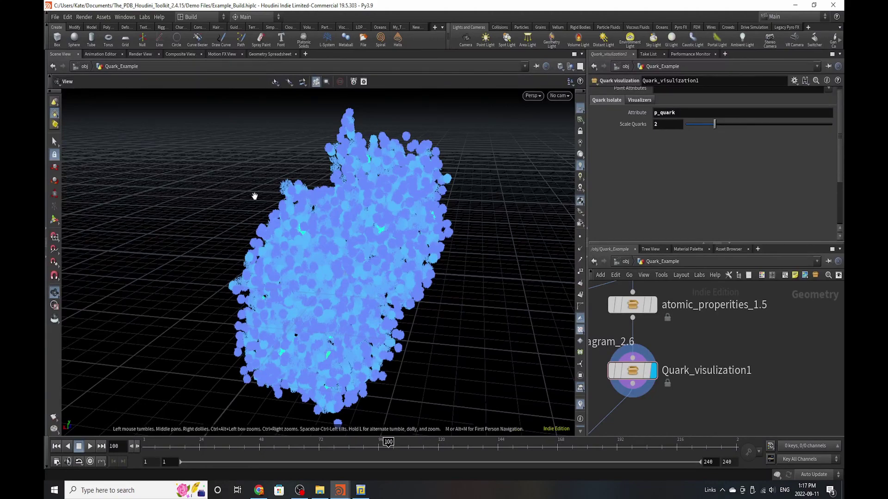
pyautogui.scroll(5, 309, 174)
pyautogui.moveTo(228, 191); pyautogui.dragTo(389, 139)
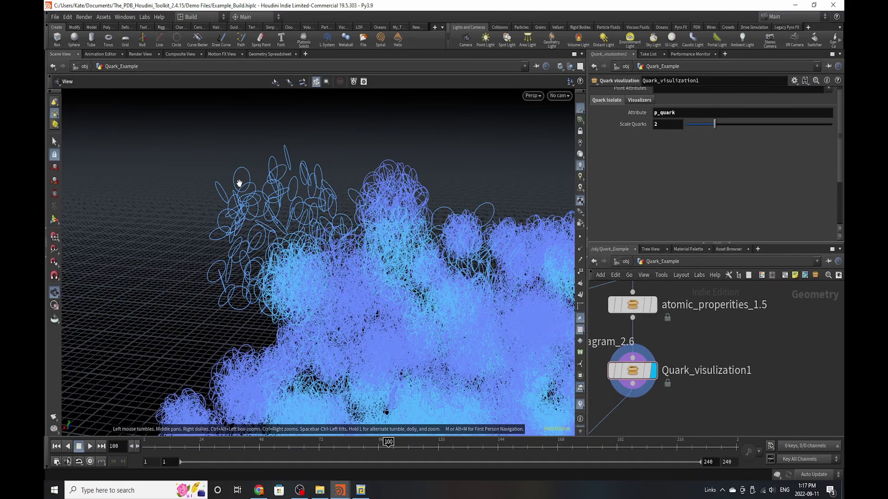
pyautogui.moveTo(402, 211); pyautogui.dragTo(185, 265, button='right')
pyautogui.moveTo(399, 259); pyautogui.dragTo(349, 205, button='middle')
pyautogui.moveTo(449, 246); pyautogui.dragTo(431, 251)
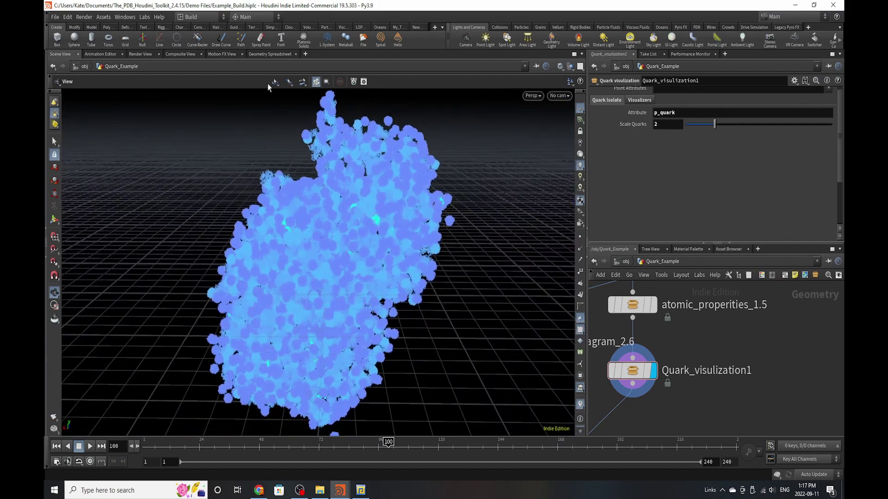
# - Look through the atomic and quark attribute columns of Quark_visulization1 in the Geometry Spreadsheet
pyautogui.click(272, 54)
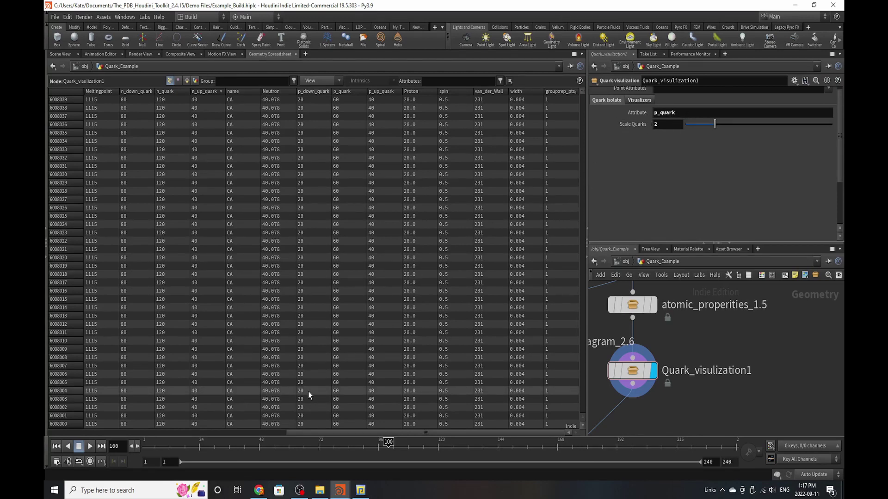
pyautogui.moveTo(331, 433); pyautogui.dragTo(530, 411)
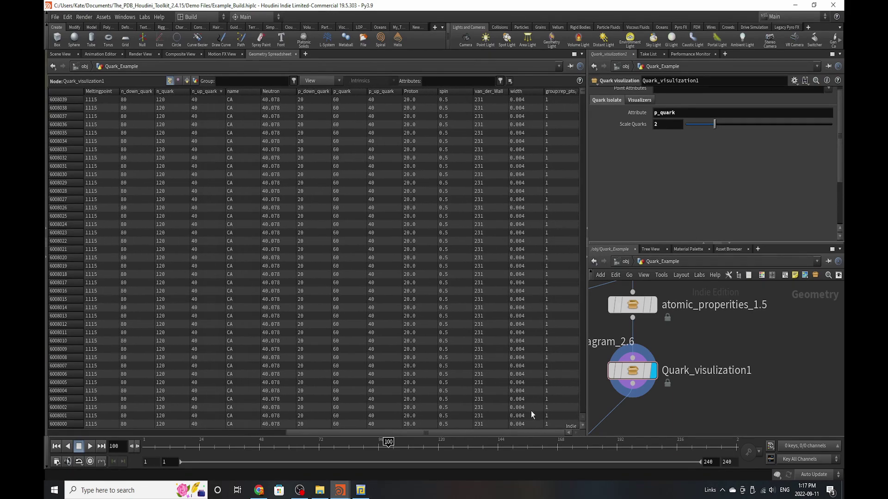
pyautogui.click(633, 373)
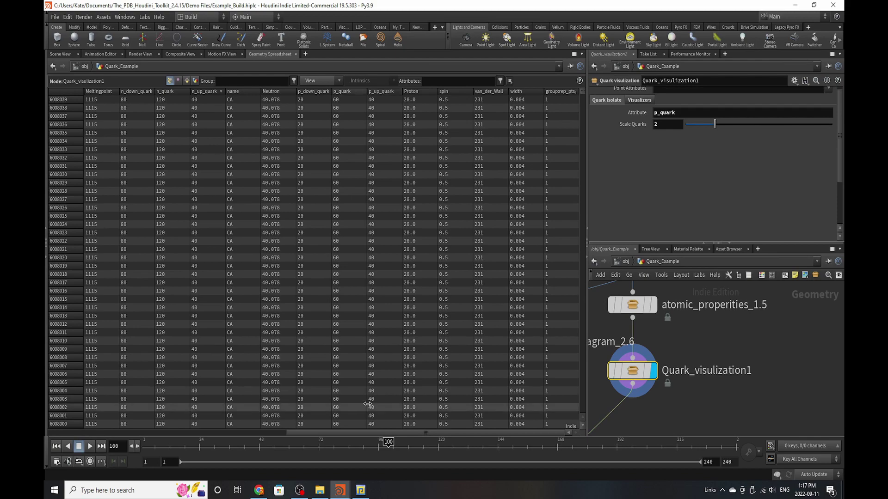
pyautogui.moveTo(357, 433); pyautogui.dragTo(44, 406)
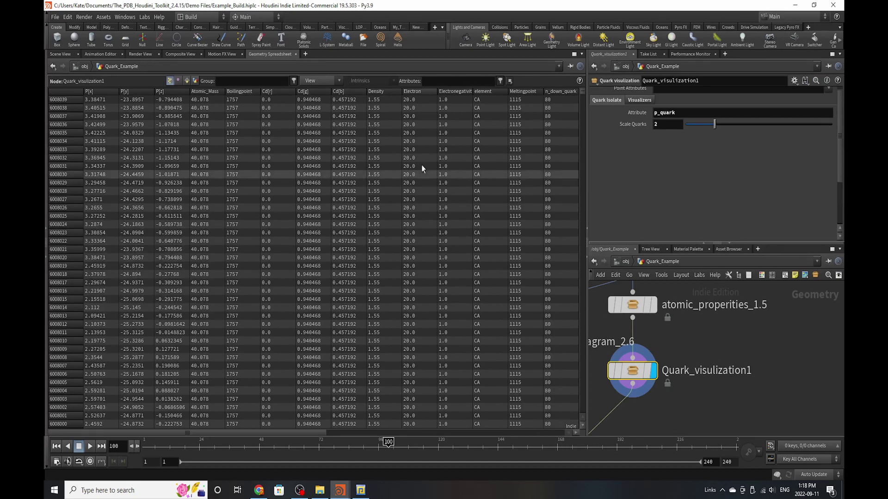
# - In Quark_visulization1's visualizer settings, switch the quark colouring in the 3D scene to the electron colour ramp
pyautogui.click(66, 54)
pyautogui.click(641, 102)
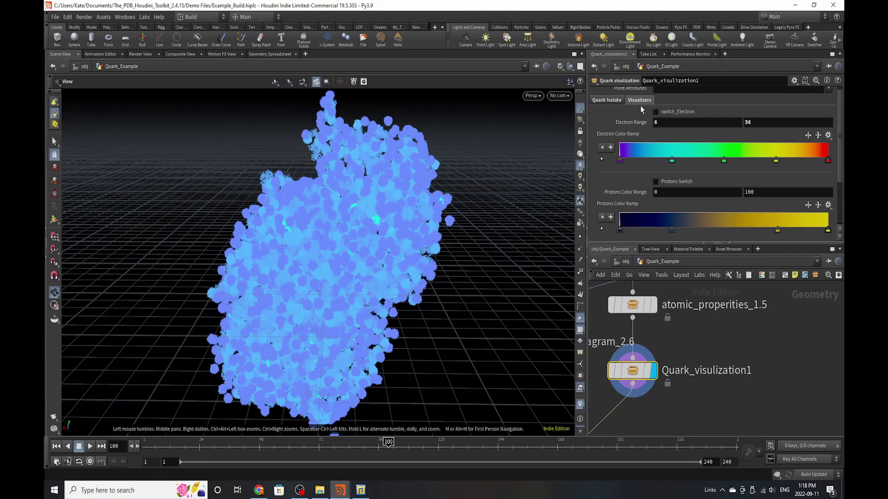
pyautogui.click(603, 99)
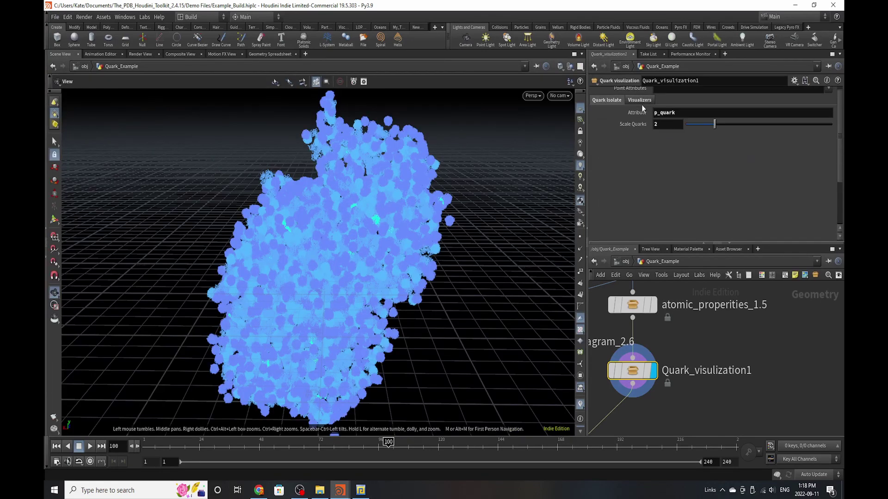
pyautogui.click(641, 100)
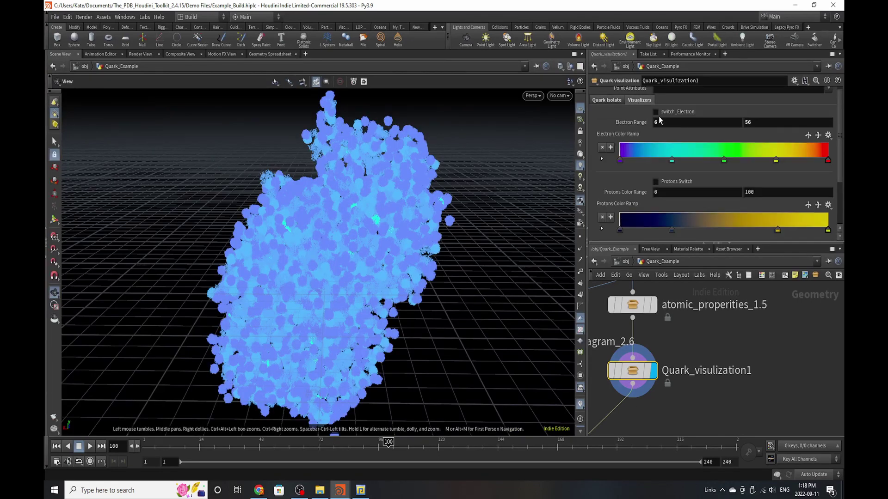
pyautogui.click(667, 114)
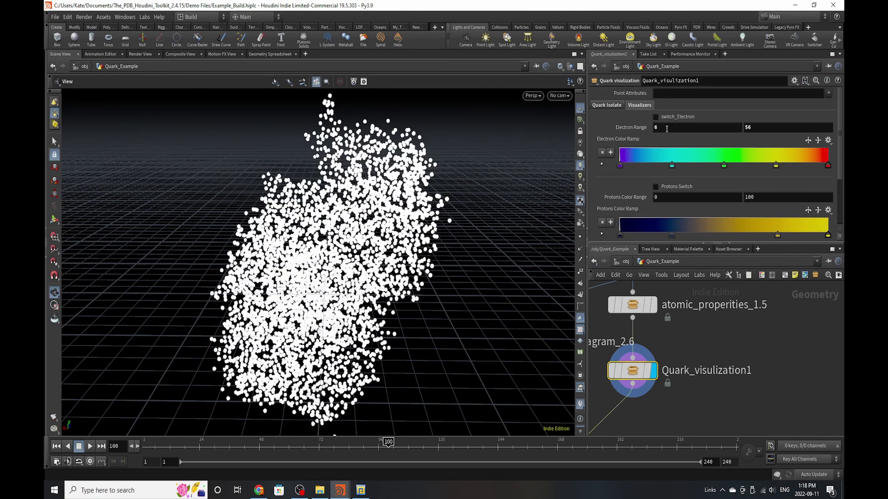
pyautogui.click(655, 116)
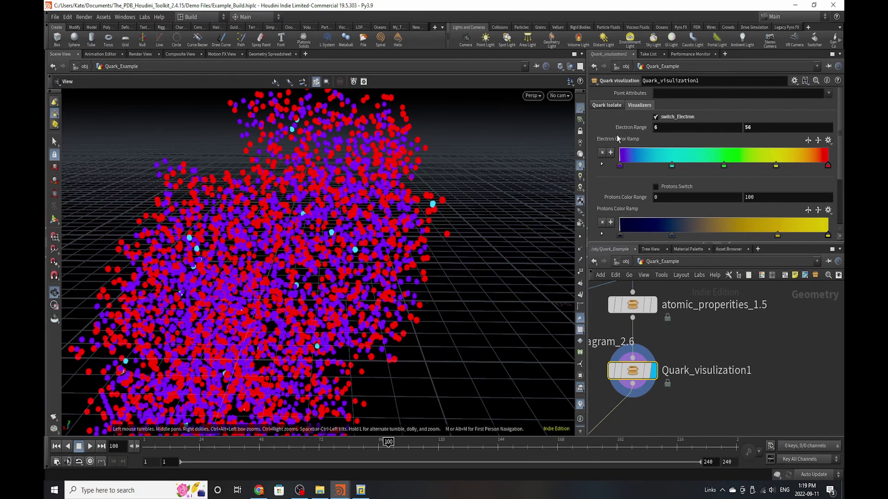
# - Sort the Geometry Spreadsheet by the Electron attribute in descending and ascending order to check its range
pyautogui.click(255, 56)
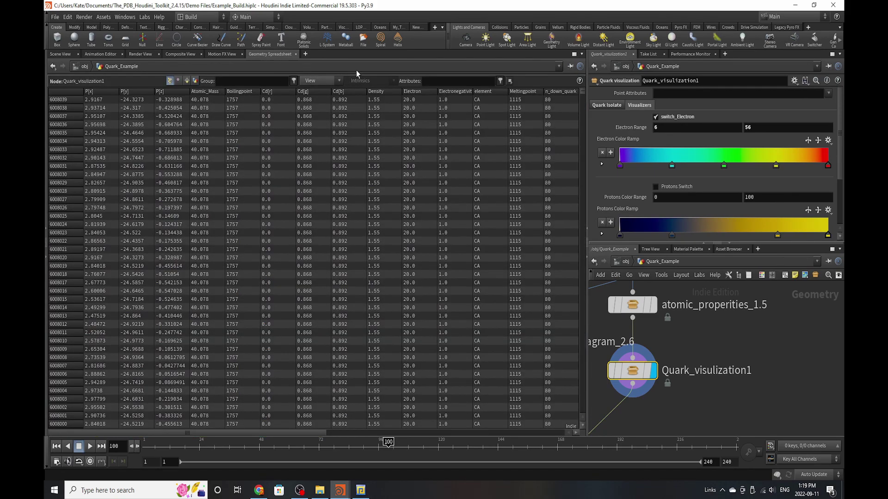
pyautogui.click(418, 93)
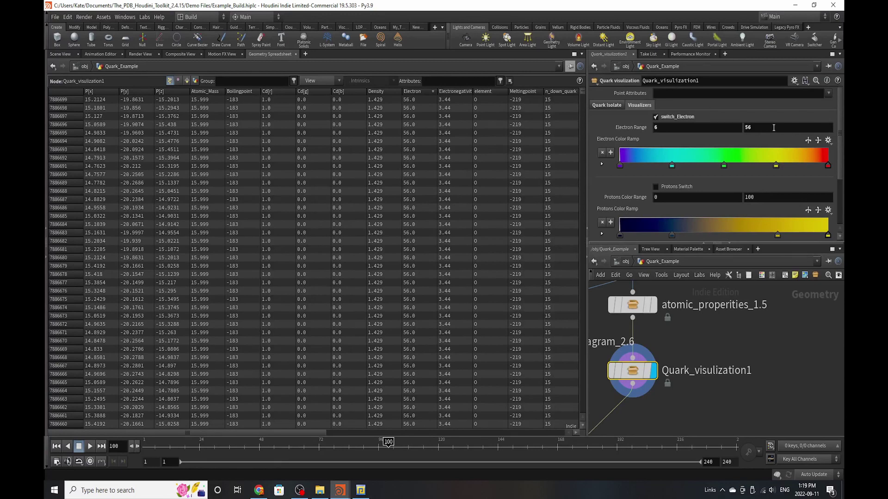
pyautogui.click(410, 92)
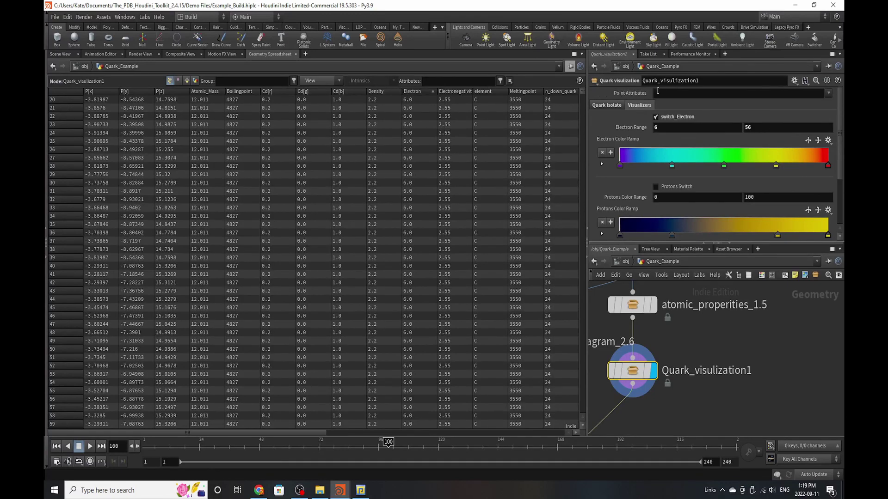
# - Examine the electron-coloured quarks in the 3D scene from several angles, including the outlying atoms close up
pyautogui.click(60, 54)
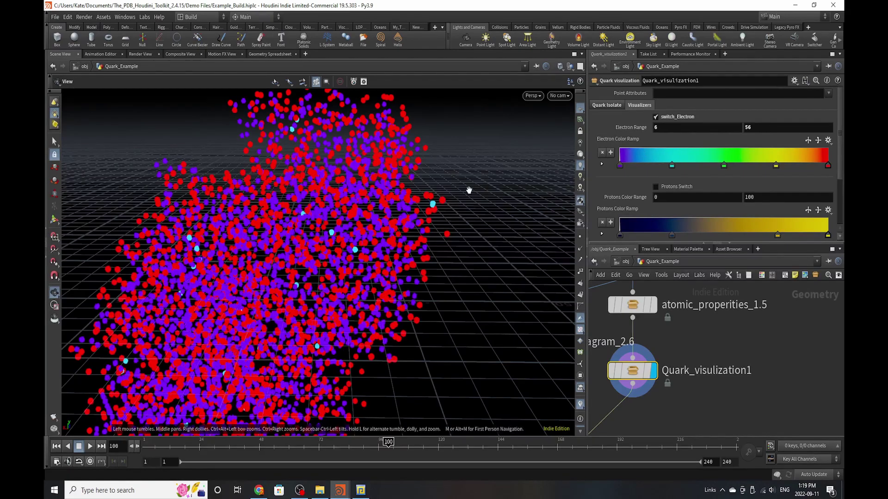
pyautogui.moveTo(469, 191); pyautogui.dragTo(337, 245, button='right')
pyautogui.moveTo(418, 226); pyautogui.dragTo(505, 244)
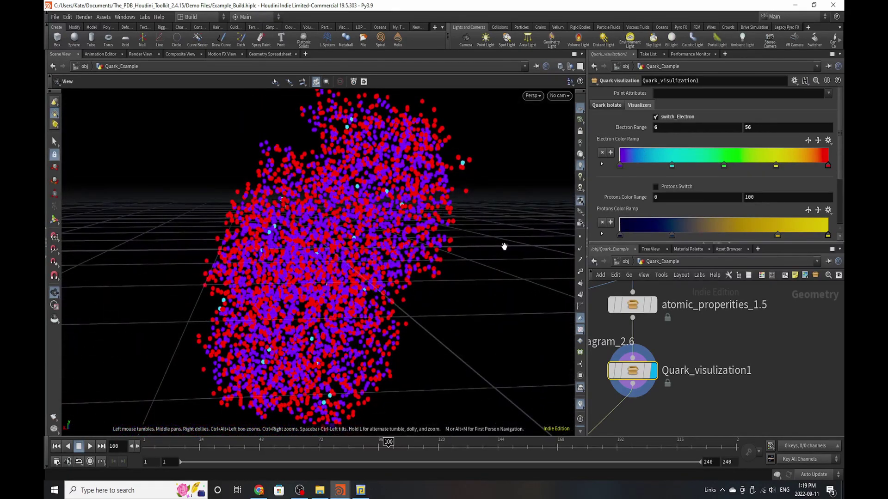
pyautogui.moveTo(385, 235); pyautogui.dragTo(421, 240)
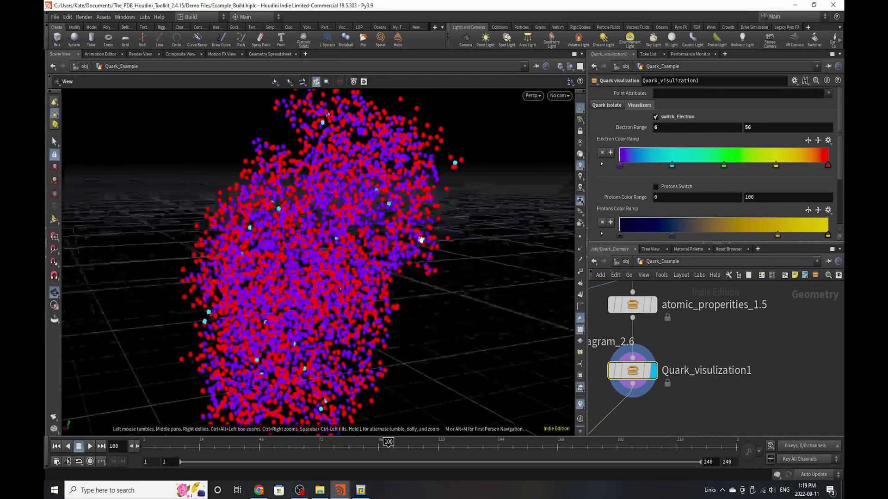
pyautogui.moveTo(346, 238); pyautogui.dragTo(366, 239)
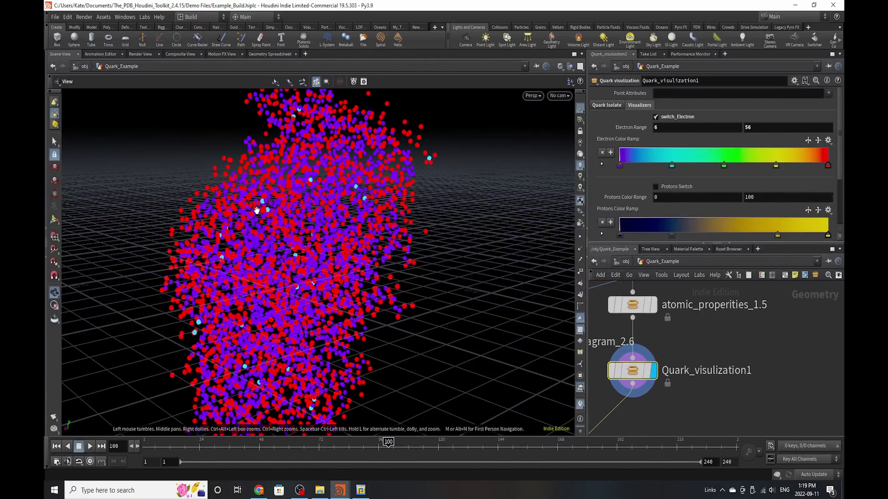
pyautogui.moveTo(256, 210); pyautogui.dragTo(278, 301)
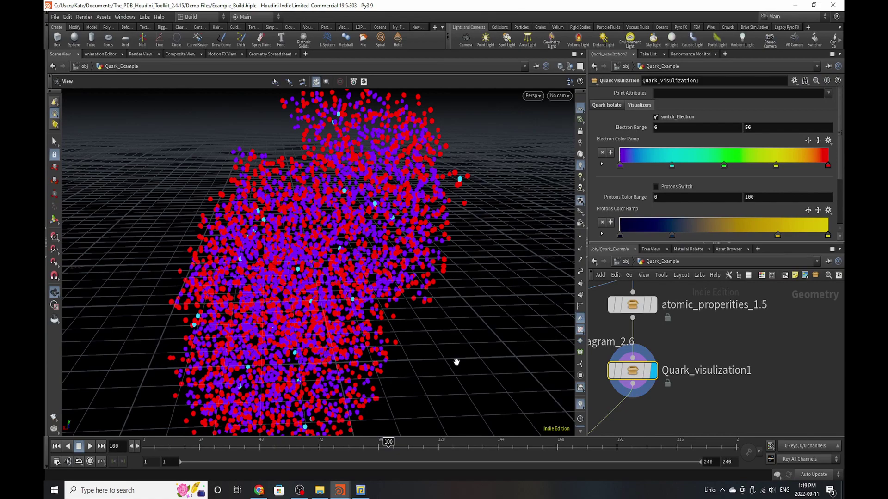
pyautogui.moveTo(463, 146); pyautogui.dragTo(525, 214, button='right')
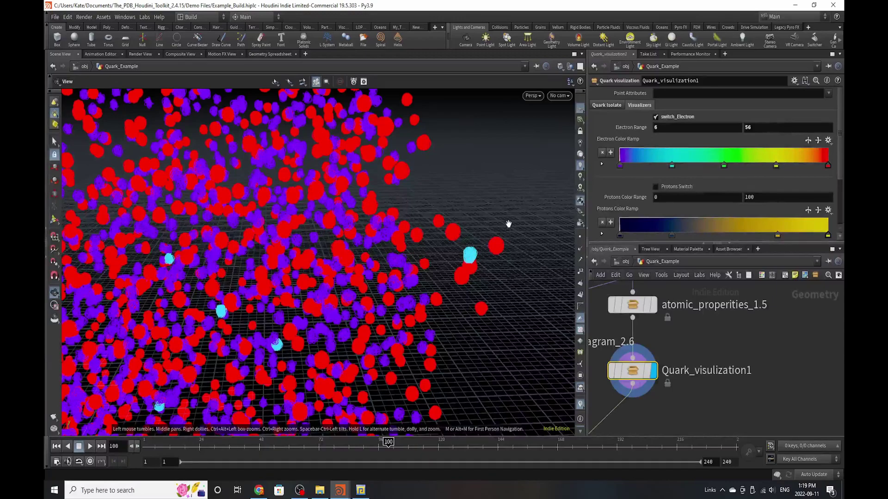
pyautogui.moveTo(469, 223); pyautogui.dragTo(426, 252, button='right')
pyautogui.moveTo(432, 261); pyautogui.dragTo(438, 253, button='middle')
pyautogui.moveTo(438, 253); pyautogui.dragTo(348, 342, button='right')
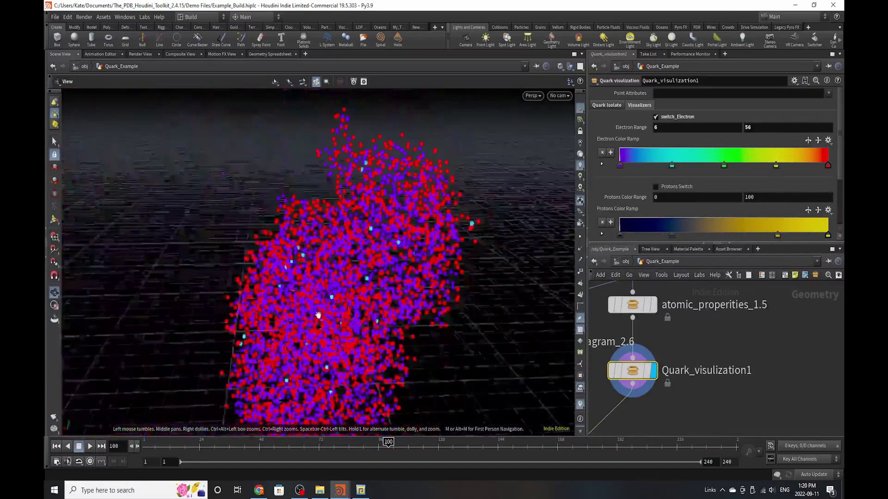
pyautogui.scroll(-3, 681, 385)
pyautogui.scroll(-2, 680, 388)
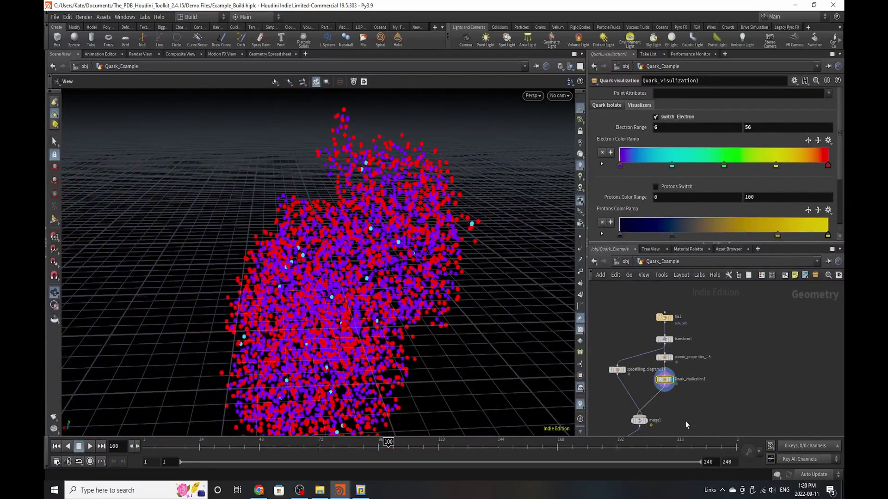
# - Turn off switch_Electron and enable Protons Switch to colour the quarks by protons
pyautogui.click(675, 119)
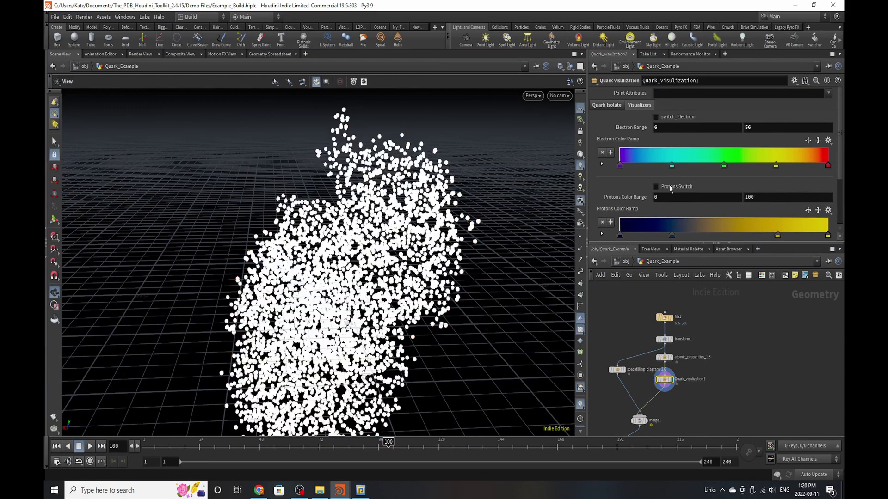
pyautogui.click(670, 187)
pyautogui.moveTo(387, 271); pyautogui.dragTo(453, 224, button='right')
# - Turn off Protons Switch, enable switch_Neutron Color, and inspect the neutron-coloured quarks from several angles
pyautogui.scroll(-4, 708, 157)
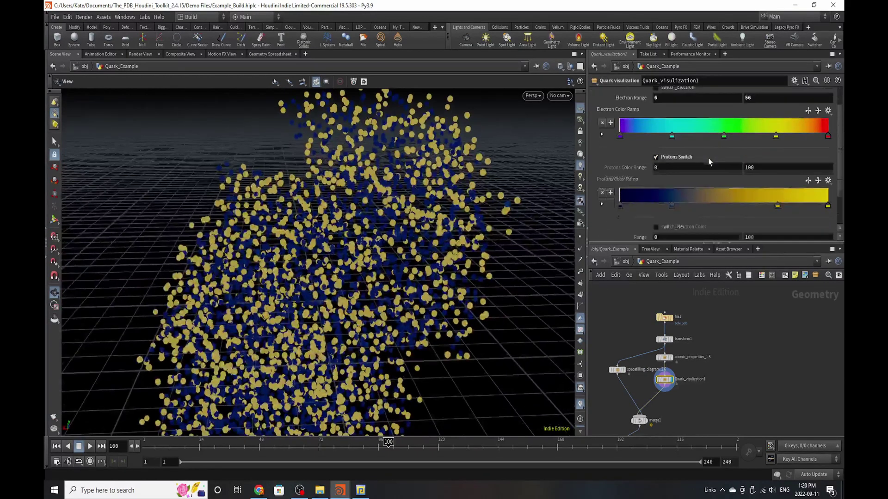
pyautogui.click(674, 128)
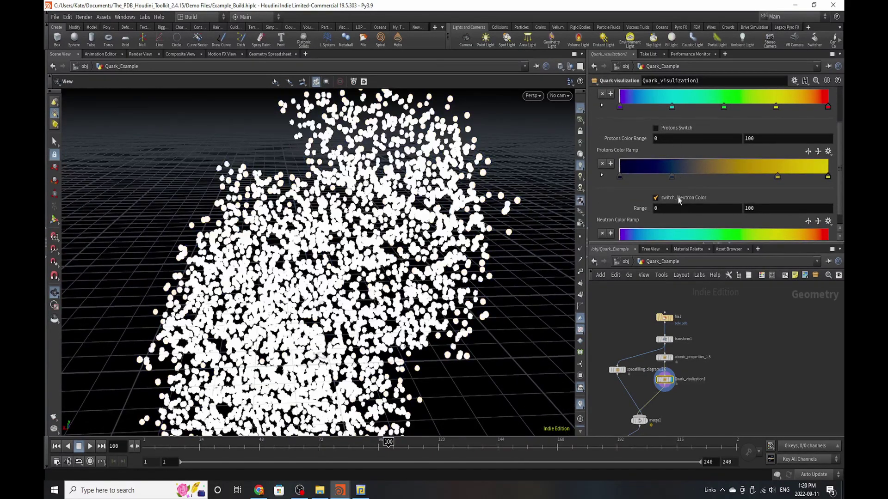
pyautogui.click(675, 197)
pyautogui.moveTo(434, 226); pyautogui.dragTo(352, 252, button='right')
pyautogui.moveTo(379, 255); pyautogui.dragTo(406, 256)
pyautogui.moveTo(368, 329); pyautogui.dragTo(407, 304, button='right')
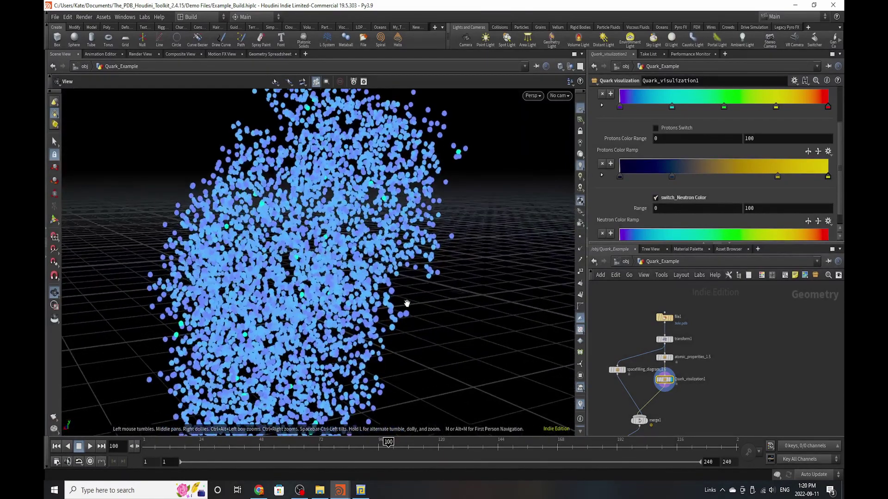